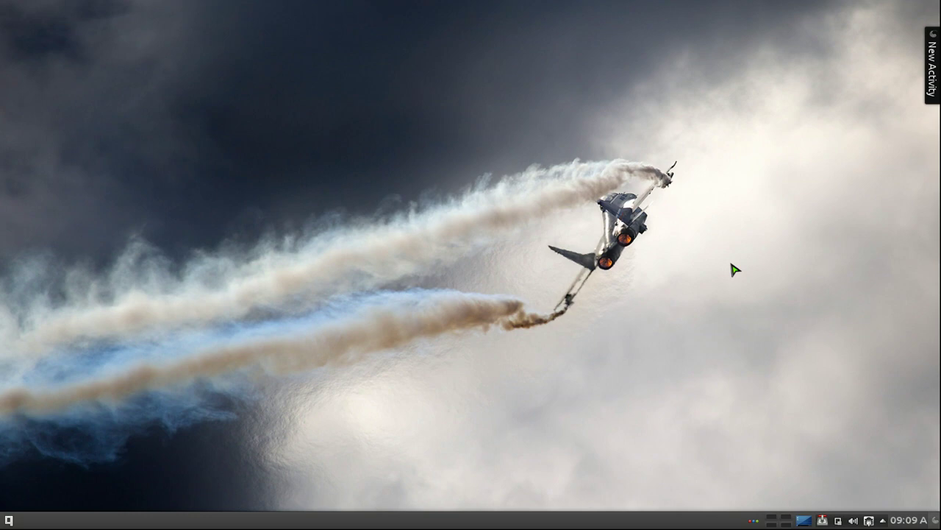
# - Open the Dolphin file manager
pyautogui.hotkey('alt', 'F2')
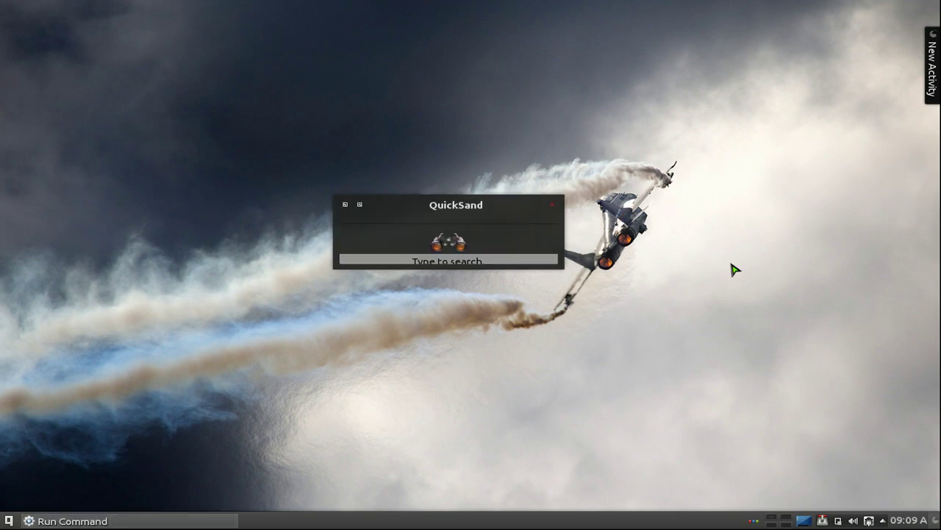
pyautogui.write('dolp')
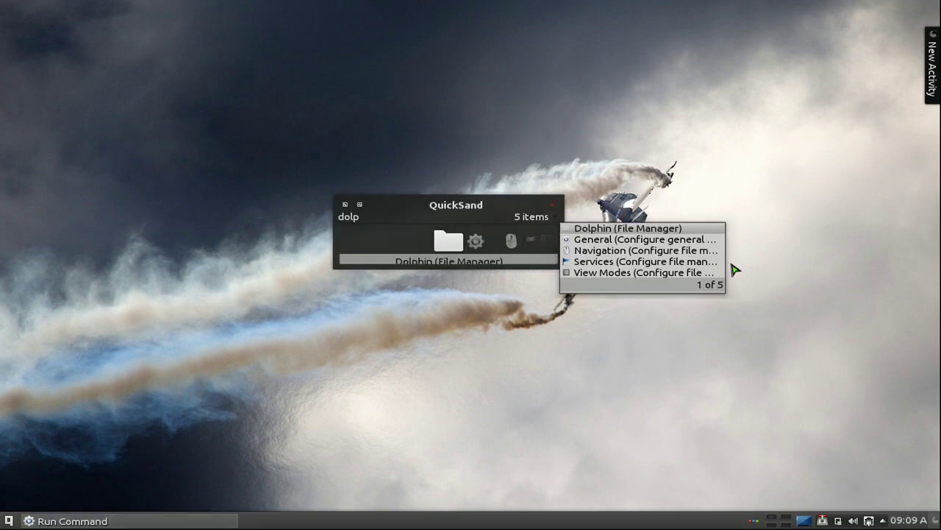
pyautogui.press('Return')
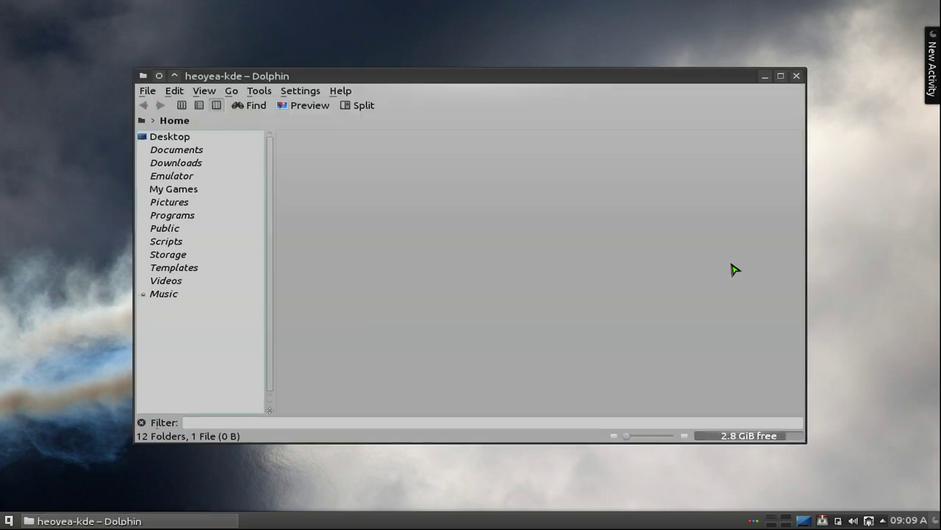
# - Examine the underlined keyboard accelerators in Dolphin's File, Edit, Go and Tools commands, and close the file manager
pyautogui.click(156, 95)
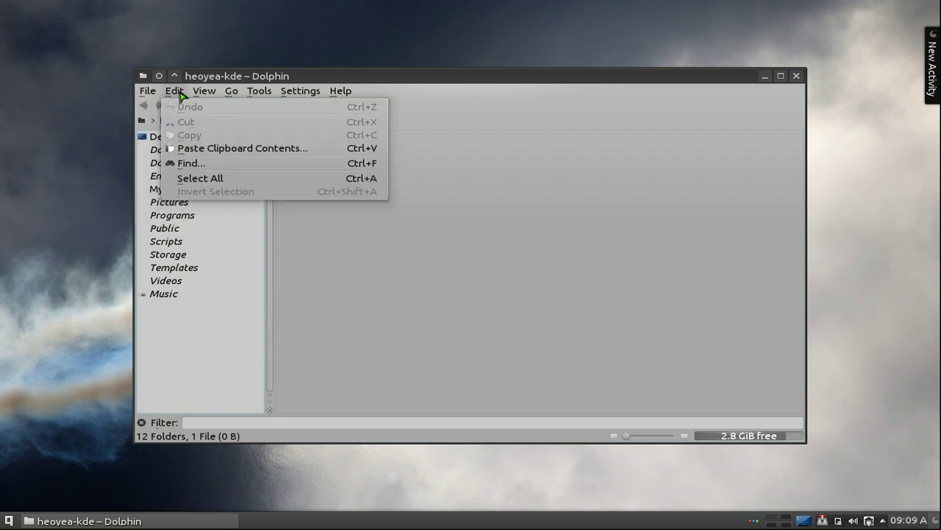
pyautogui.moveTo(242, 94)
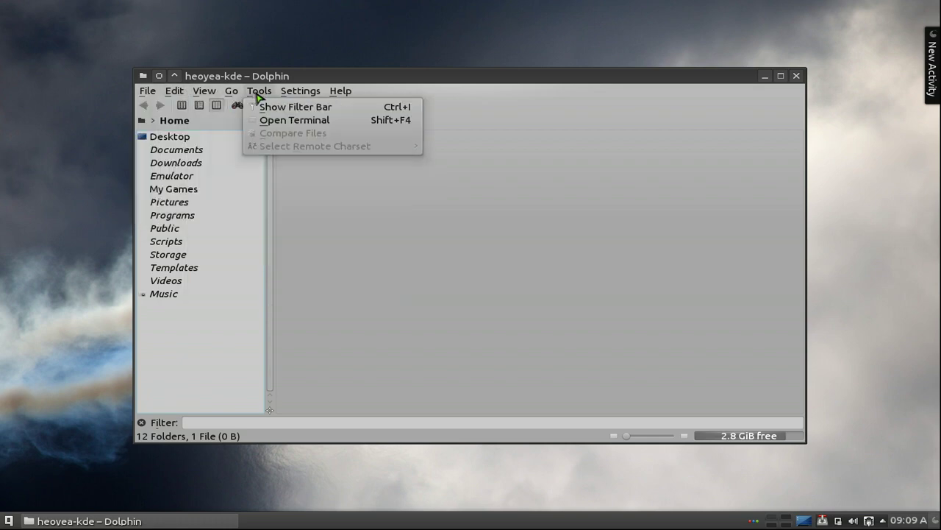
pyautogui.click(259, 94)
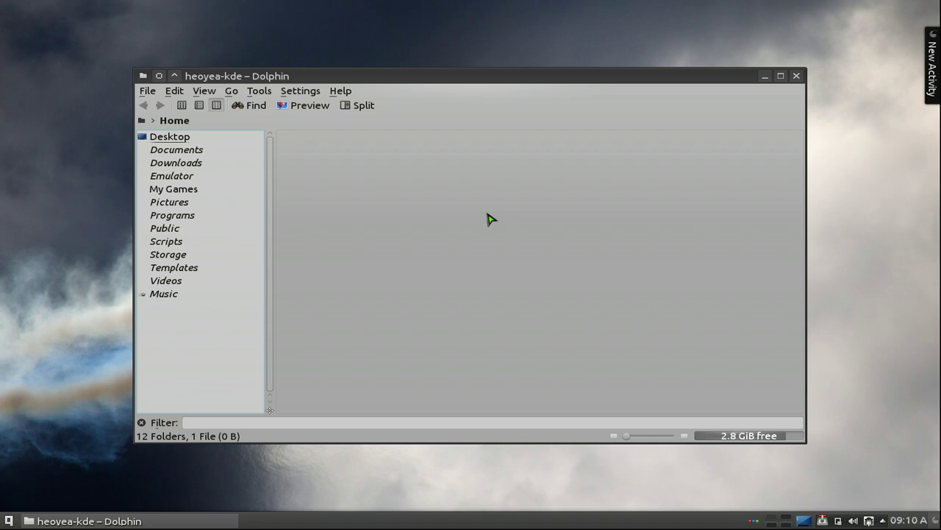
pyautogui.hotkey('alt', 'f')
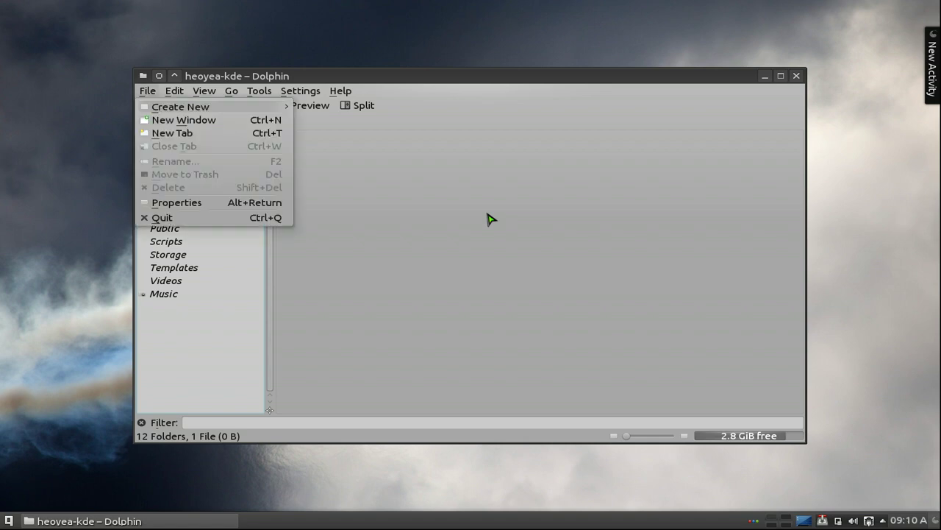
pyautogui.press('Escape')
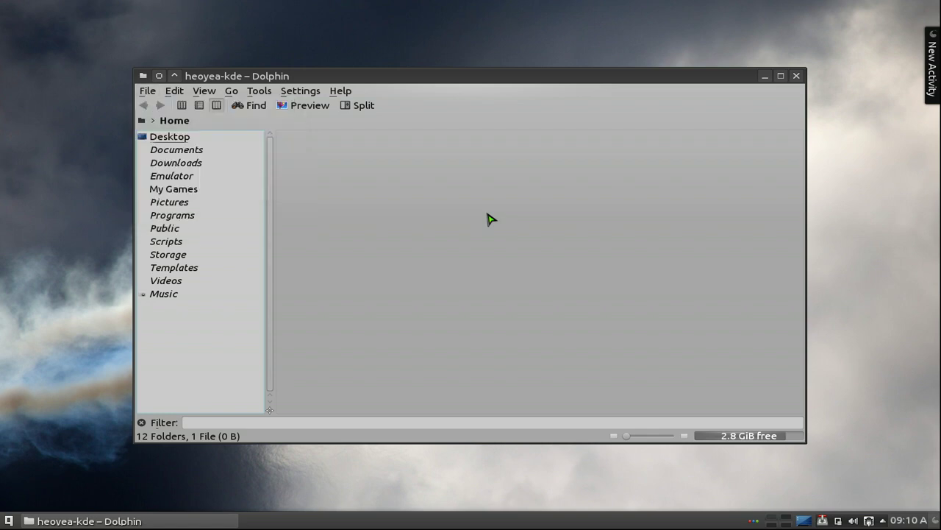
pyautogui.hotkey('alt', 'g')
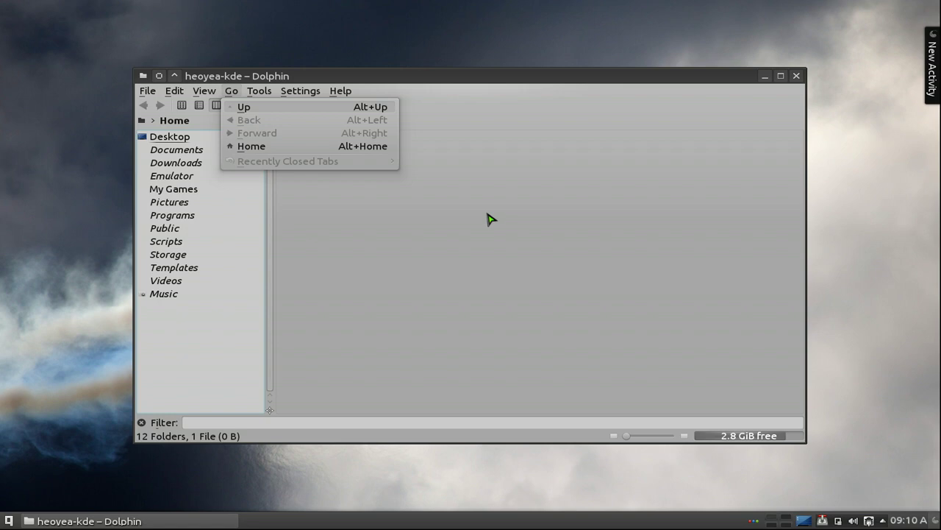
pyautogui.press('Right')
pyautogui.press('Down')
pyautogui.press('Left')
pyautogui.press('Up')
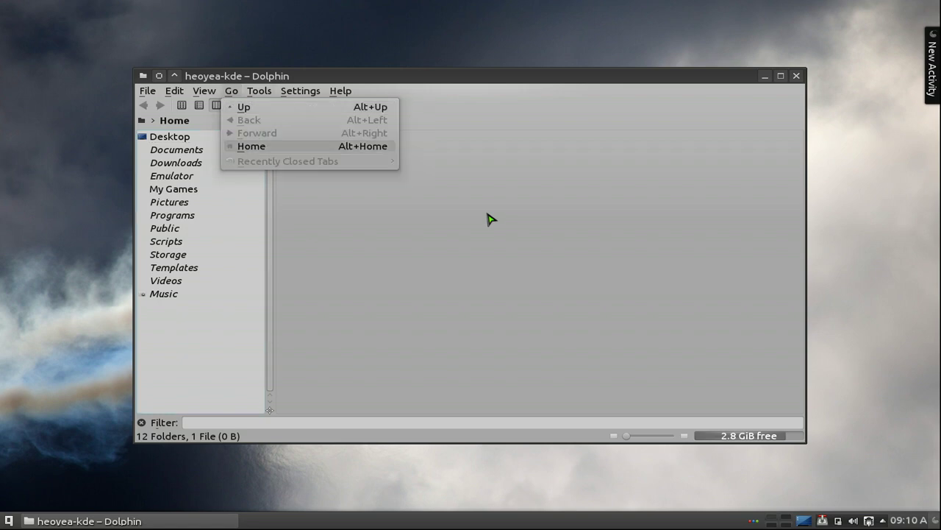
pyautogui.press('Right')
pyautogui.press('Down')
pyautogui.press('Return')
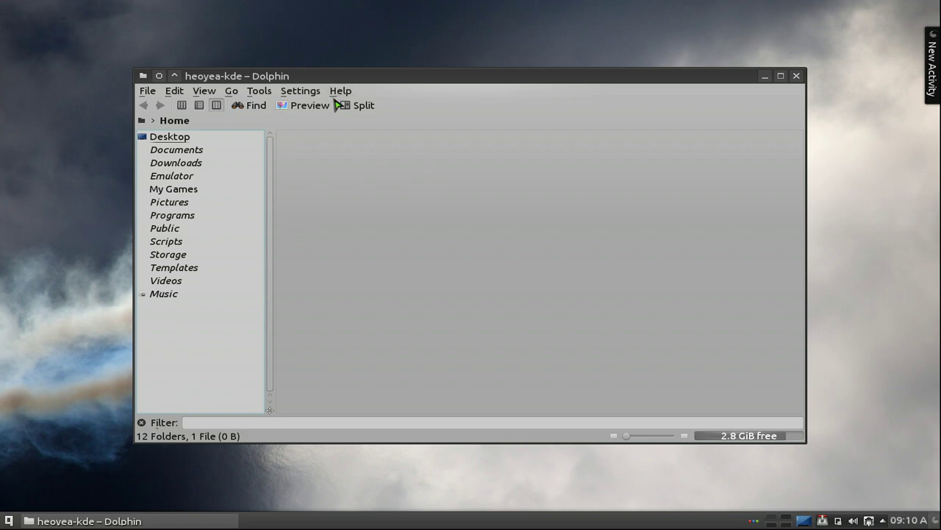
pyautogui.click(797, 78)
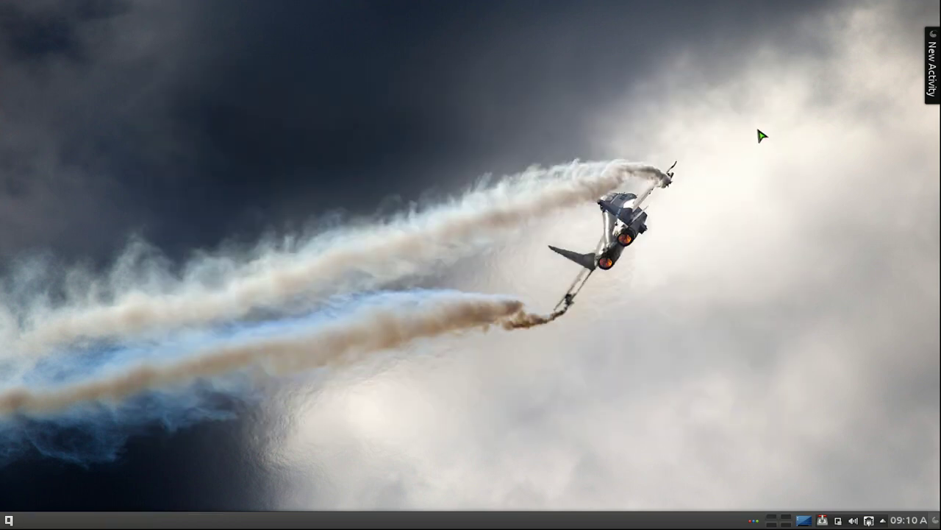
# - Open System Settings and go to the widget style page of Application Appearance
pyautogui.hotkey('alt', 'F2')
pyautogui.write('settin')
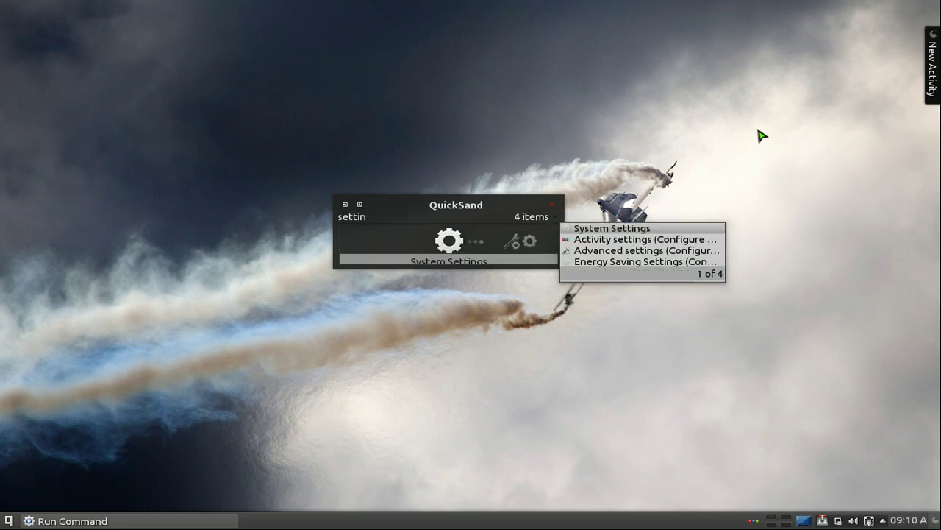
pyautogui.press('Return')
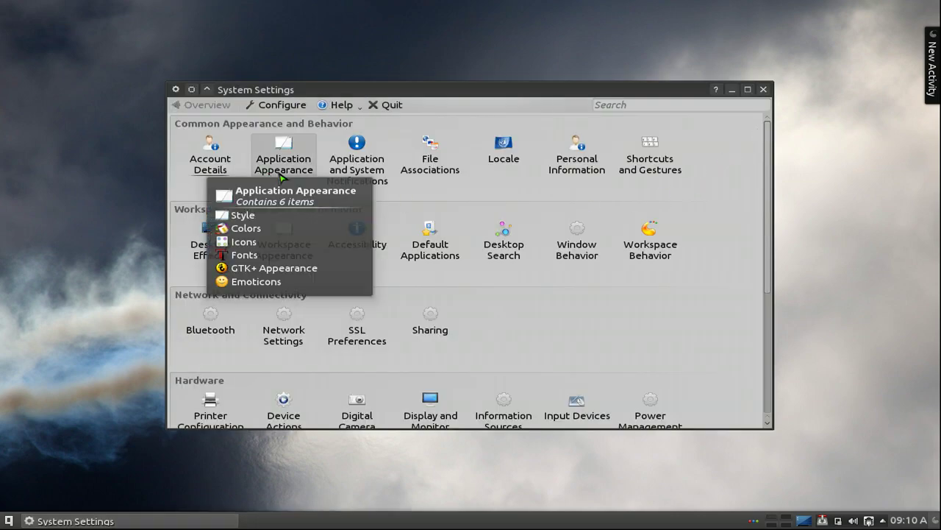
pyautogui.click(282, 172)
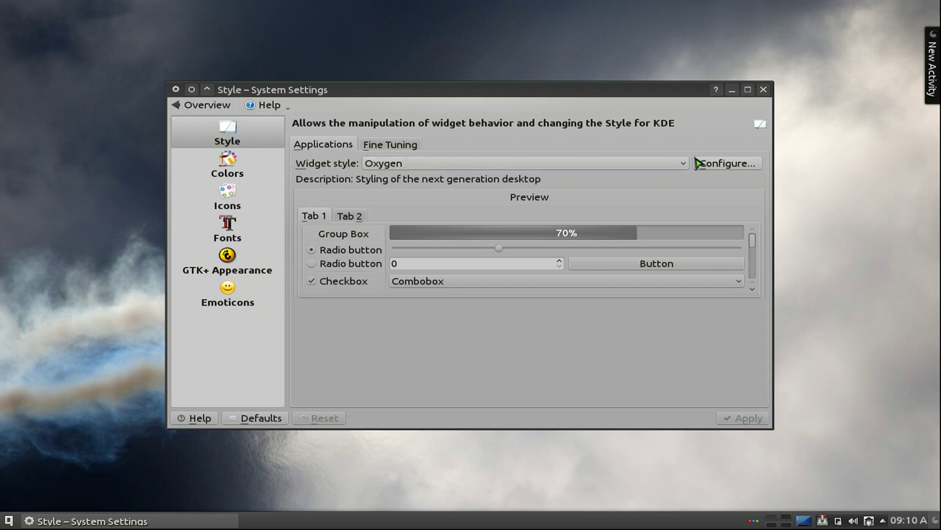
# - Open the Oxygen widget style configuration with its advanced options shown, and enlarge the dialog so all options are readable
pyautogui.click(717, 166)
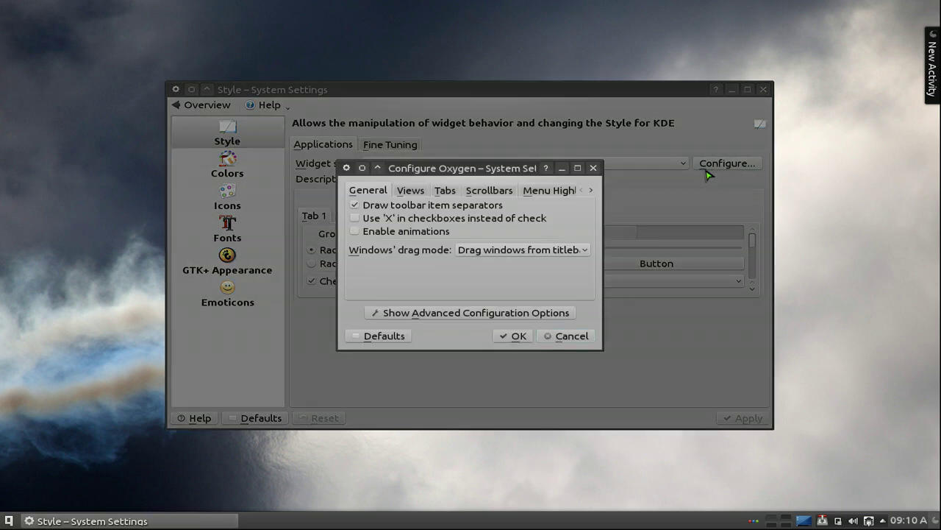
pyautogui.click(444, 315)
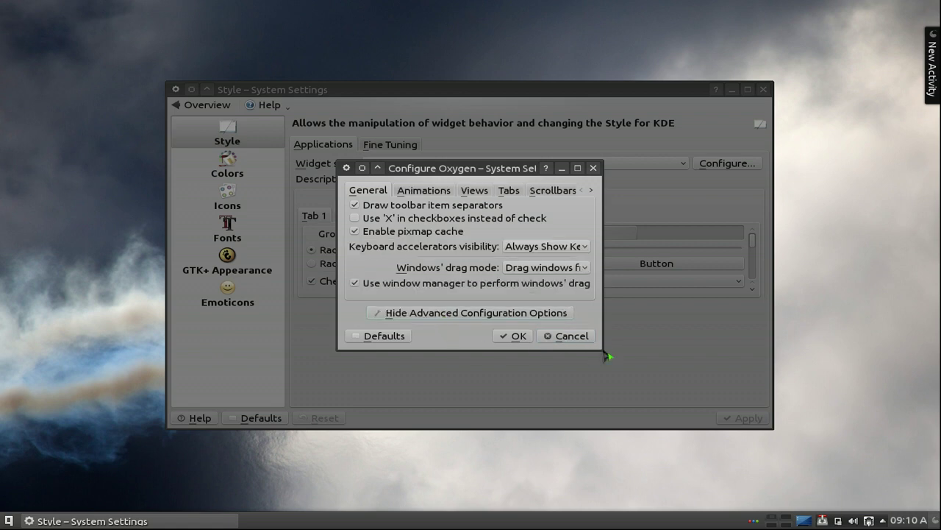
pyautogui.moveTo(611, 357); pyautogui.dragTo(873, 447)
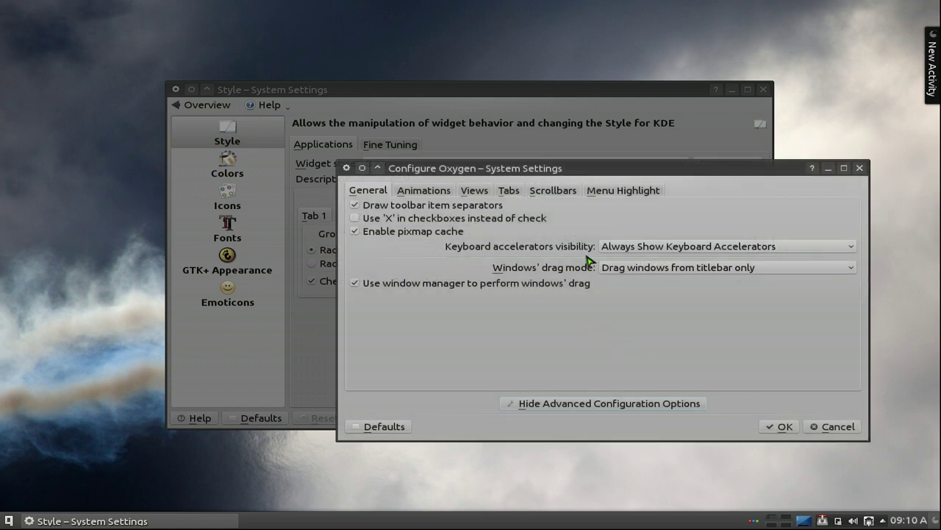
# - Set Oxygen's keyboard accelerators visibility to Show Keyboard Accelerators When Needed and confirm the configuration
pyautogui.click(665, 250)
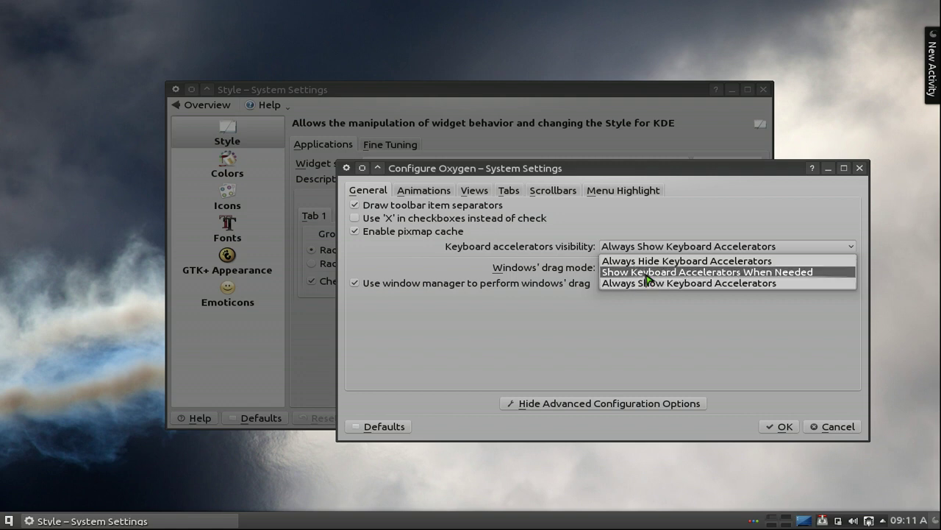
pyautogui.click(648, 273)
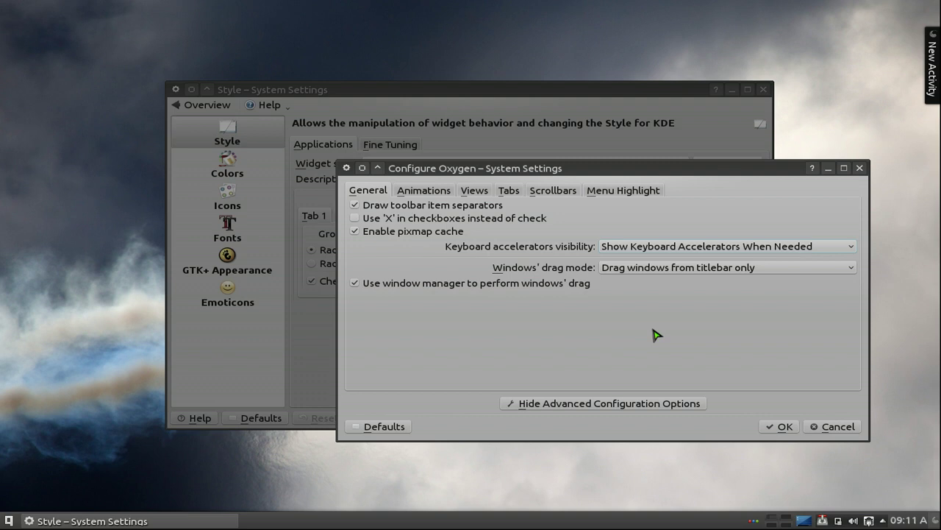
pyautogui.click(780, 426)
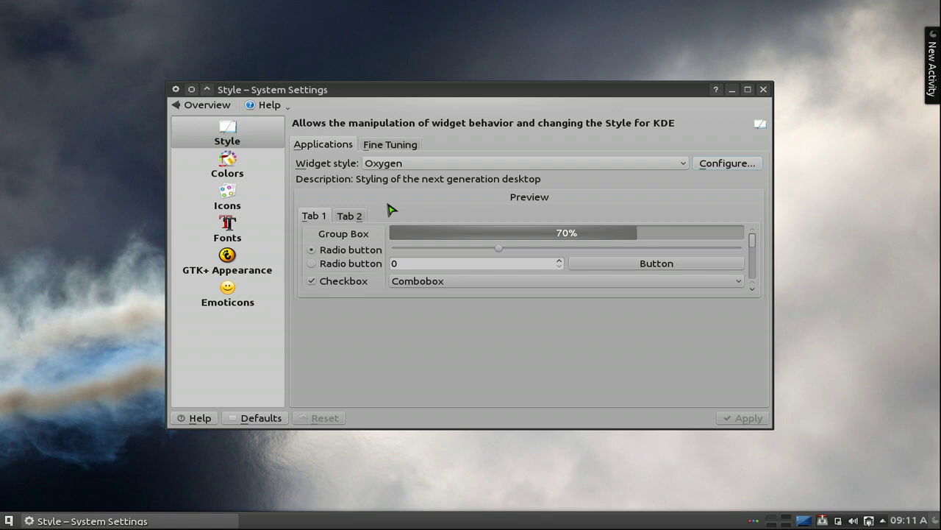
# - Test the accelerators on the style page by switching to Fine Tuning and back to Applications, and close System Settings
pyautogui.scroll(-1, 391, 210)
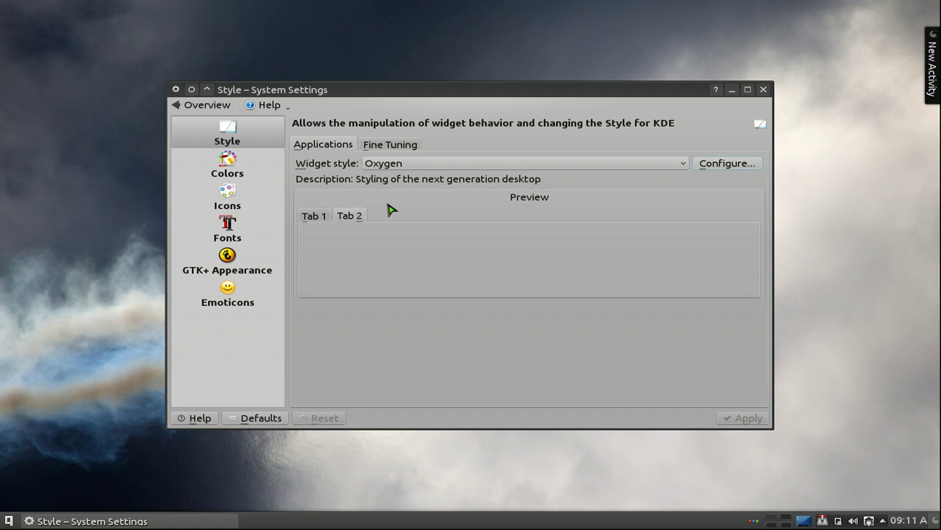
pyautogui.scroll(1, 391, 210)
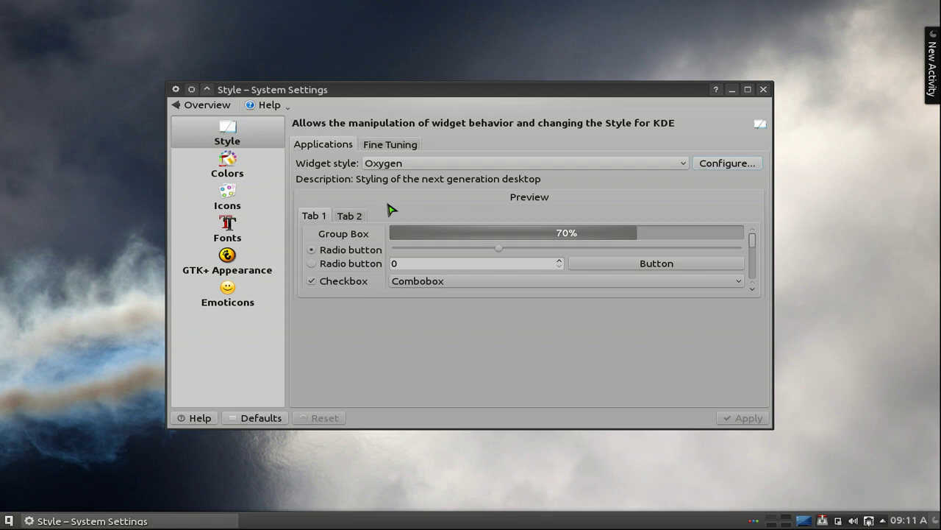
pyautogui.press('alt')
pyautogui.hotkey('alt', 'f')
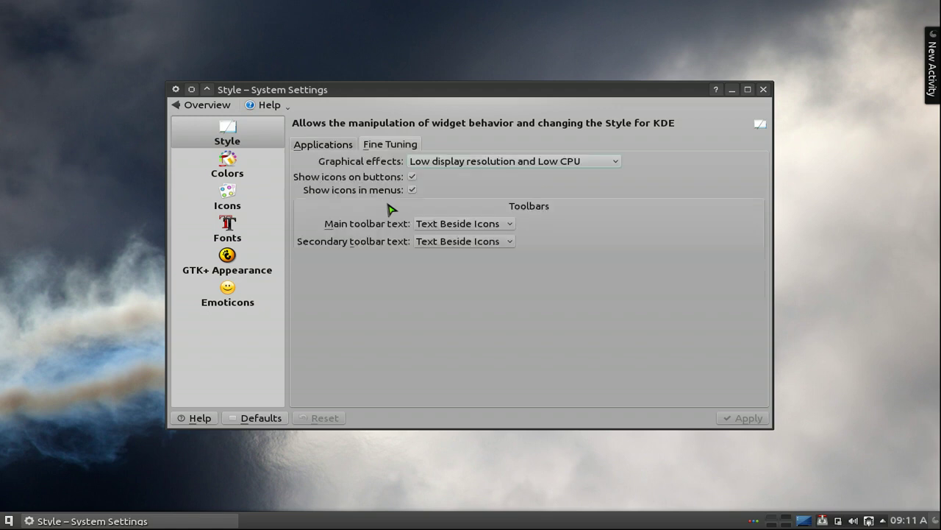
pyautogui.hotkey('alt', 'a')
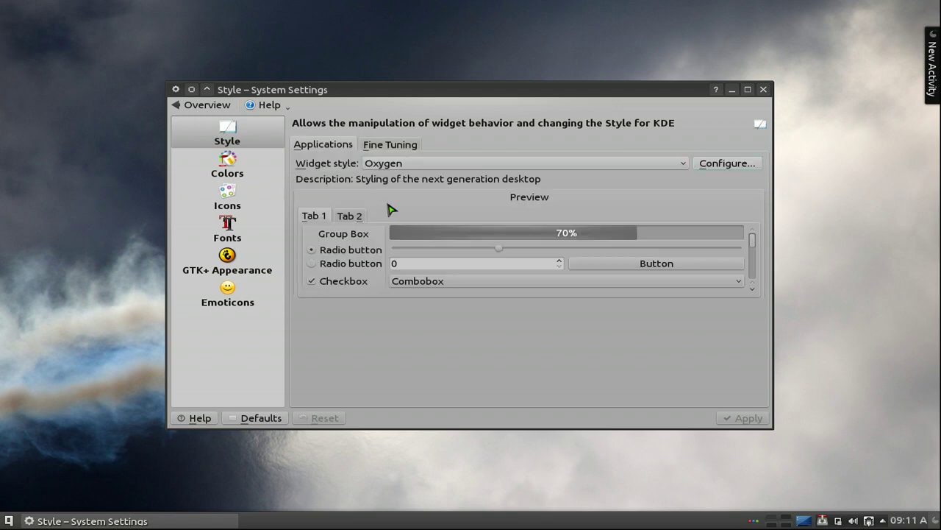
pyautogui.click(764, 89)
# - Open the Kate text editor
pyautogui.hotkey('alt', 'F2')
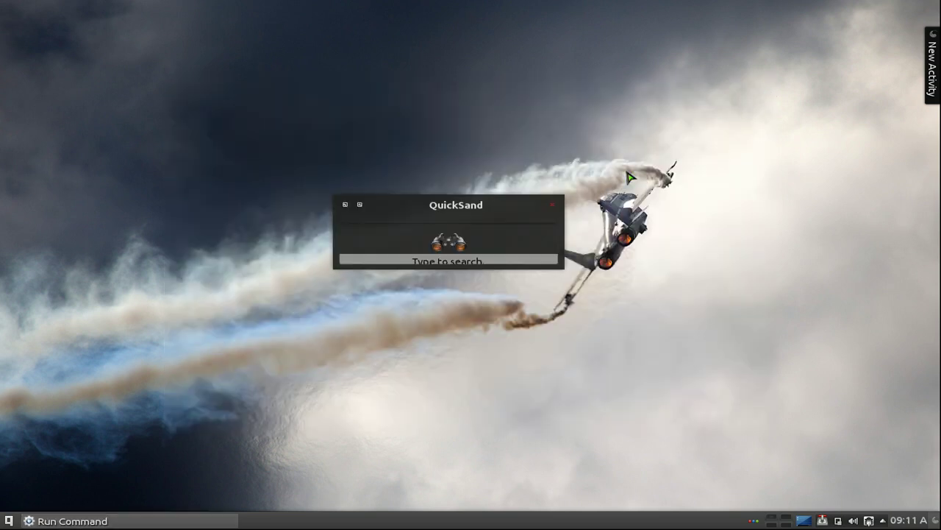
pyautogui.write('dolp')
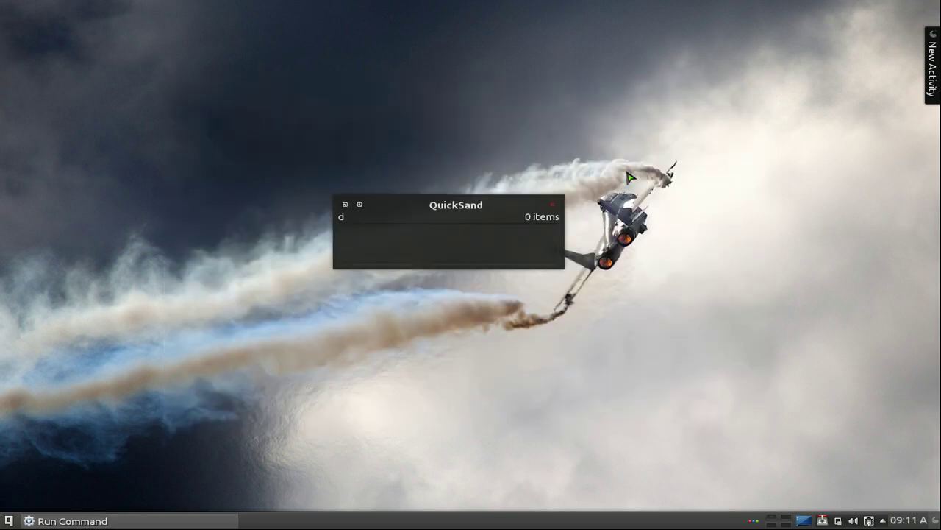
pyautogui.press('BackSpace')
pyautogui.press('BackSpace')
pyautogui.press('BackSpace')
pyautogui.press('BackSpace')
pyautogui.write('kate')
pyautogui.press('Return')
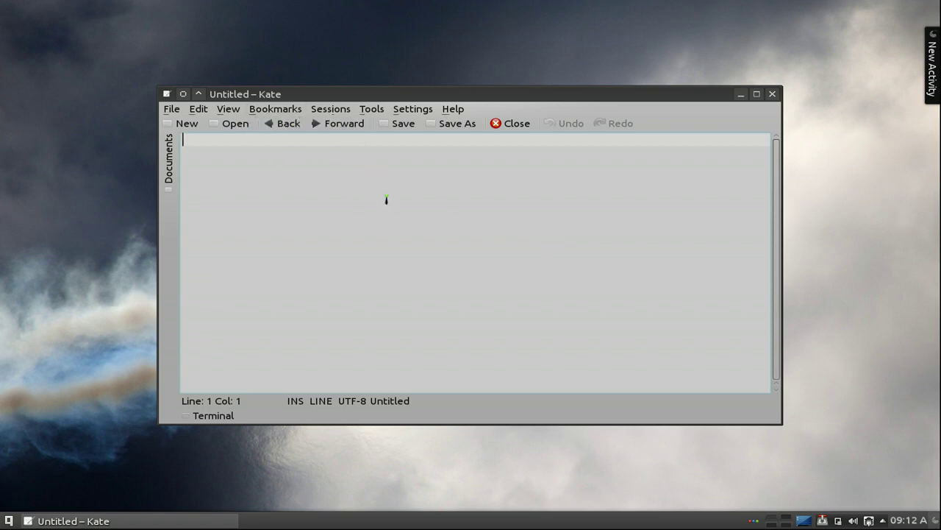
# - Check how Kate shows its keyboard accelerators by opening the Sessions commands through their accelerator, and close Kate
pyautogui.hotkey('alt', 'i')
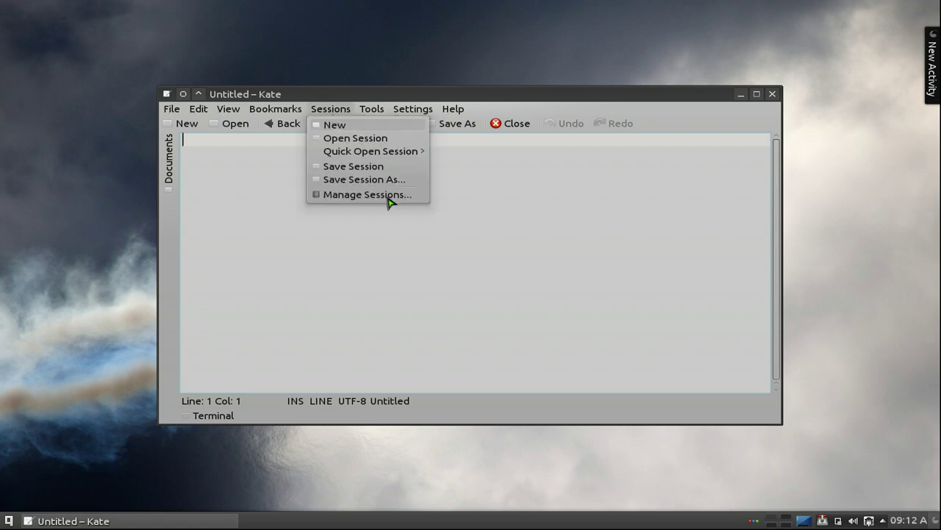
pyautogui.press('Escape')
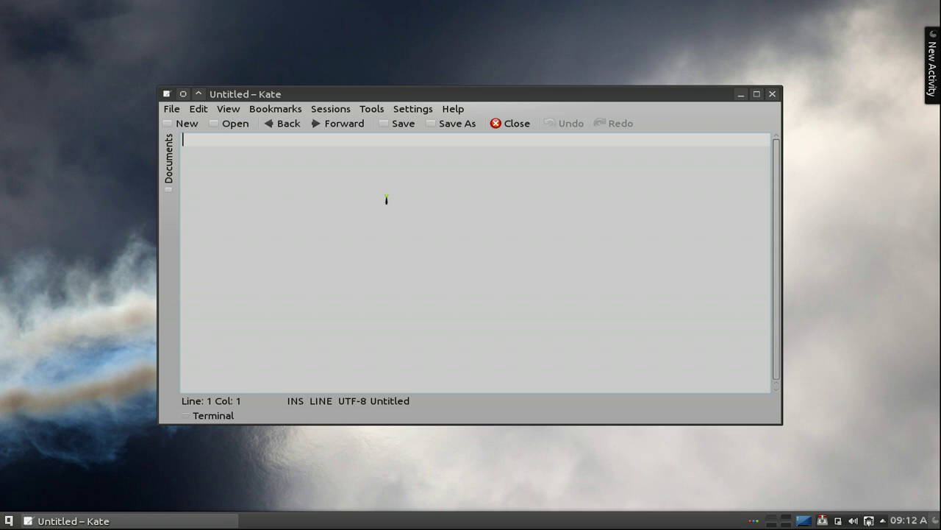
pyautogui.click(773, 95)
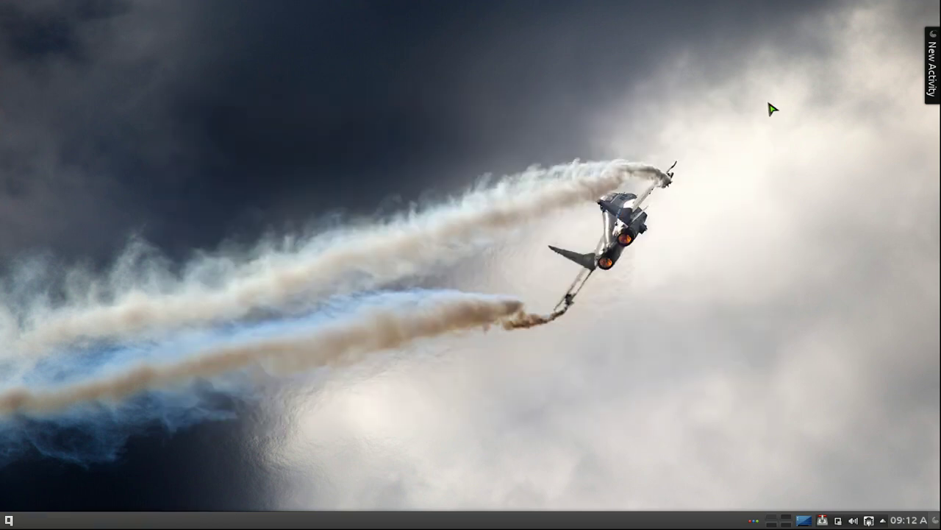